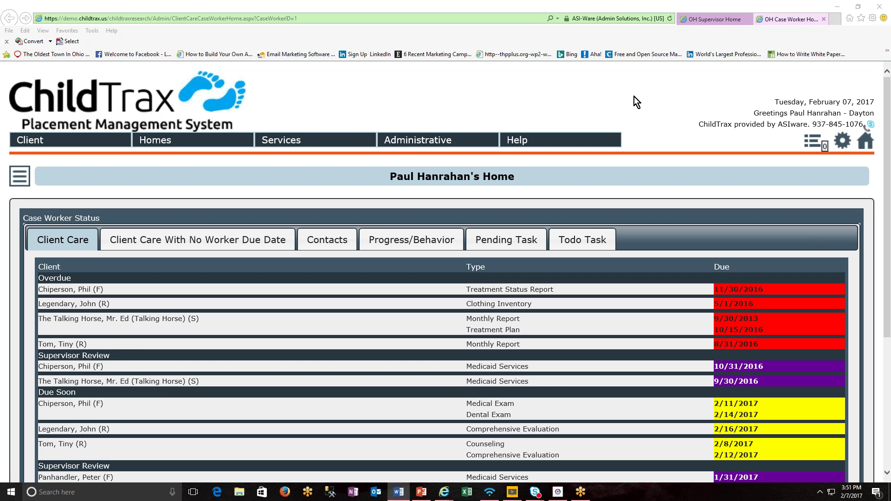
# - Review the case worker's status categories in order, from Client Care With No Worker Due Date through Contacts and Progress/Behavior to Todo Task
pyautogui.scroll(-2, 634, 97)
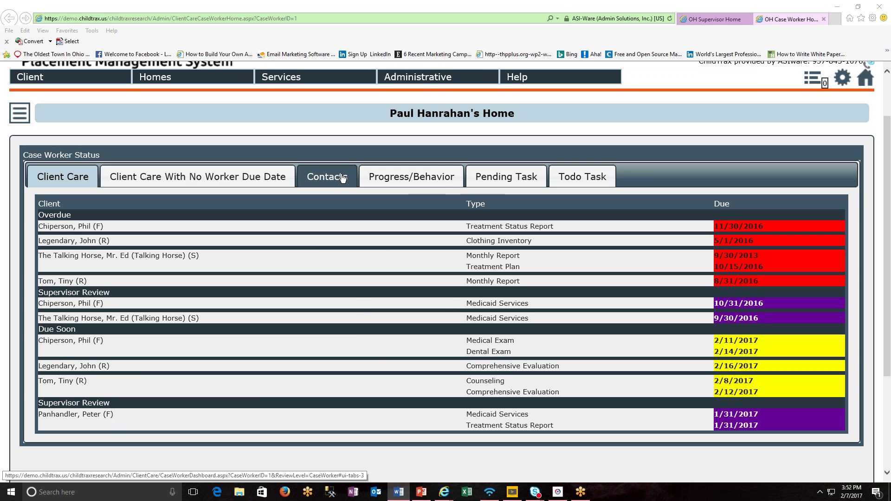
pyautogui.click(240, 180)
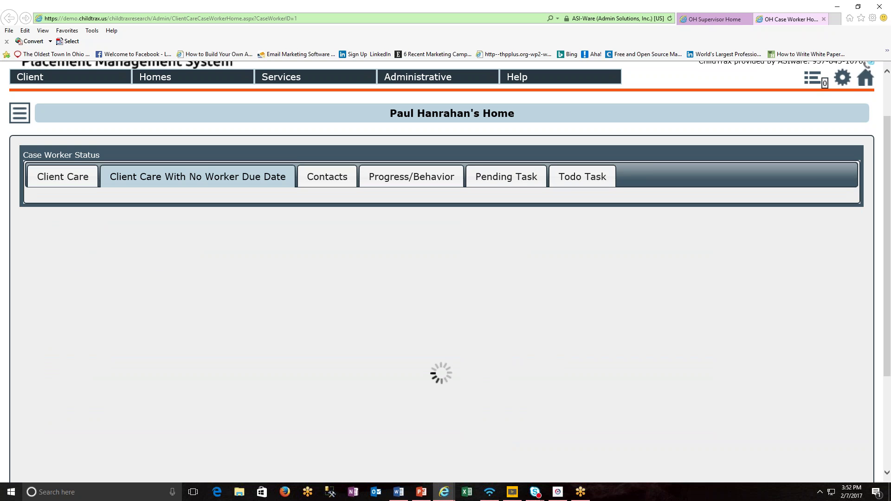
pyautogui.click(327, 182)
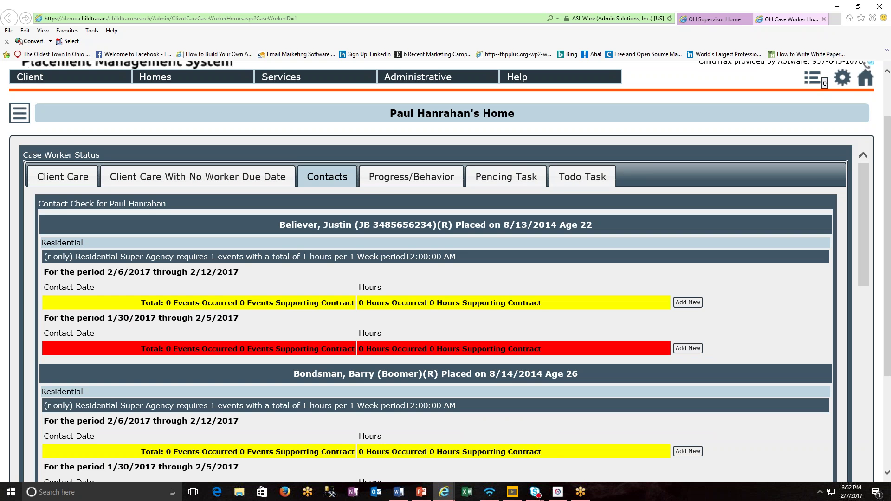
pyautogui.click(396, 181)
pyautogui.click(520, 181)
pyautogui.click(573, 181)
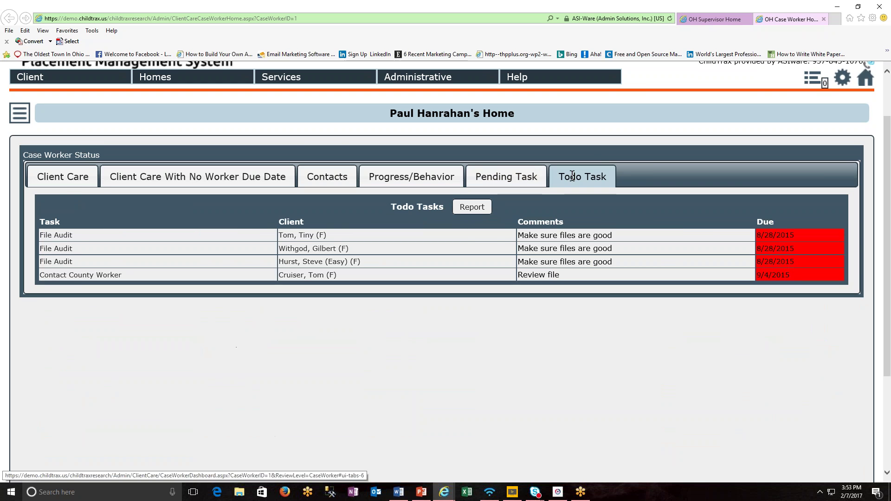
# - Return to the case worker's Client Care list and go through every other status category again, ending at Todo Task
pyautogui.click(70, 181)
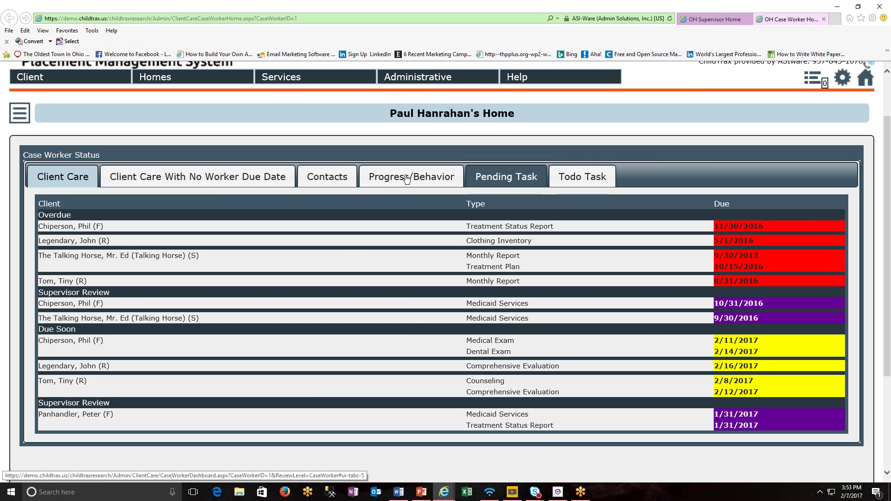
pyautogui.click(198, 183)
pyautogui.click(327, 177)
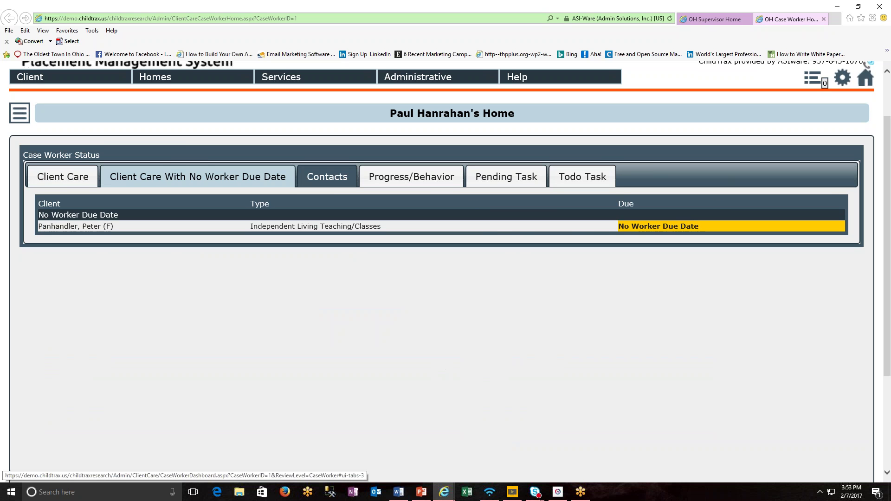
pyautogui.click(399, 178)
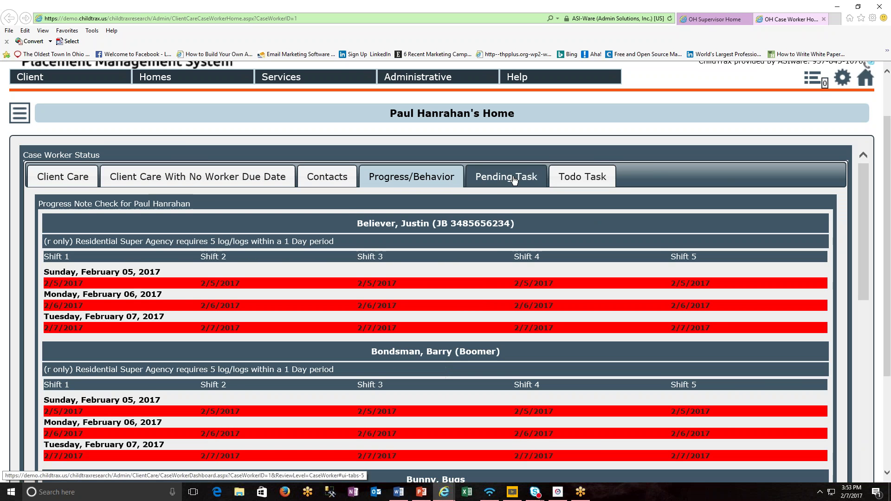
pyautogui.click(520, 176)
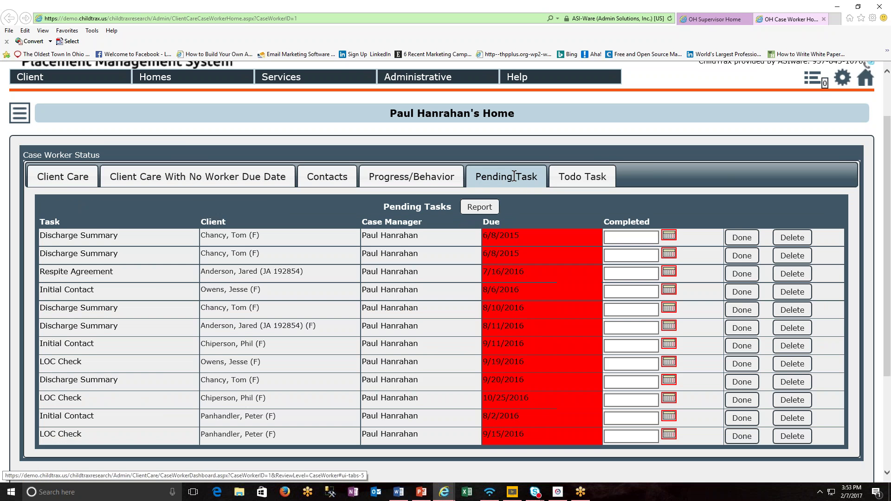
pyautogui.click(569, 179)
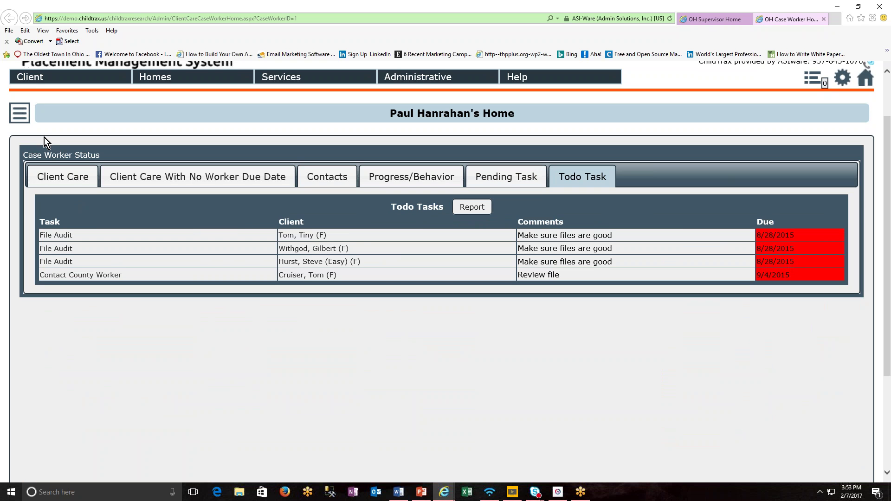
# - Open the case worker's Placements, review the Foster Care, Residential and Services sections, and list the Add/Edit actions for the first foster care client
pyautogui.click(22, 119)
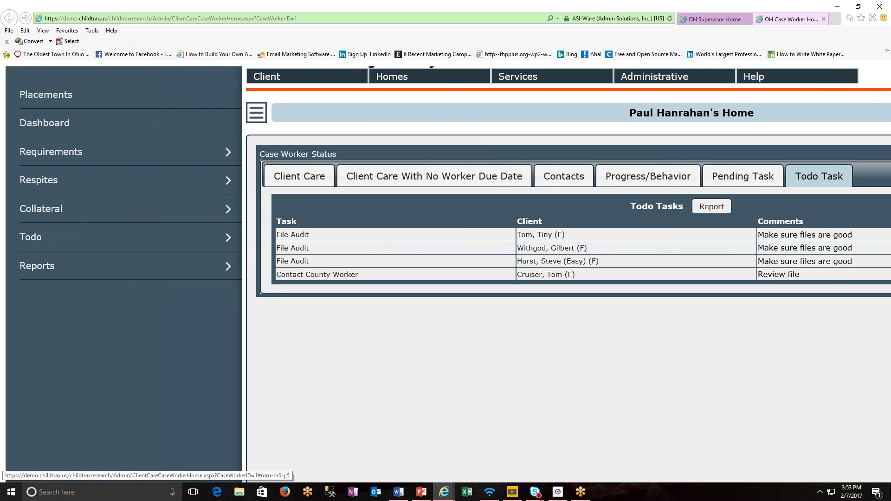
pyautogui.click(54, 96)
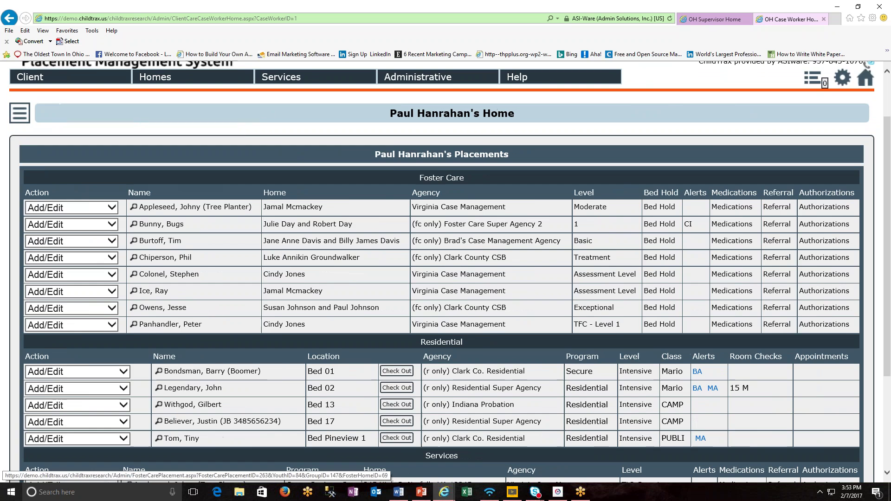
pyautogui.scroll(-3, 153, 315)
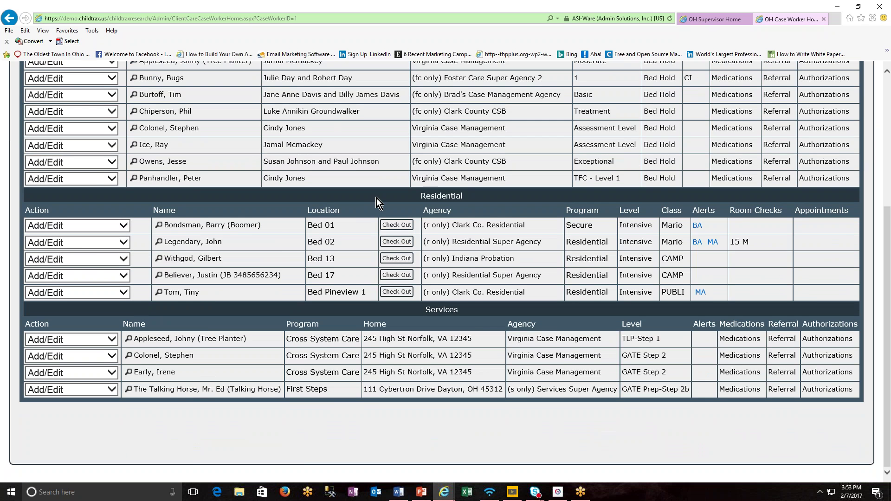
pyautogui.scroll(3, 376, 198)
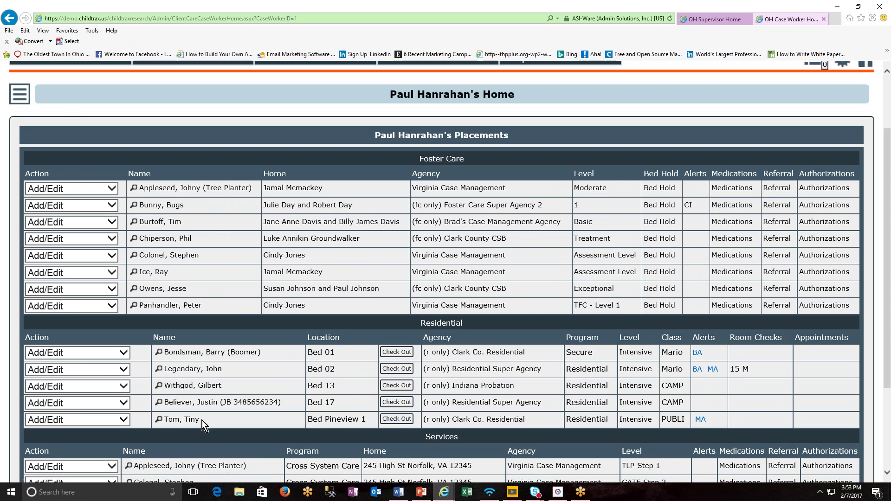
pyautogui.scroll(-3, 239, 352)
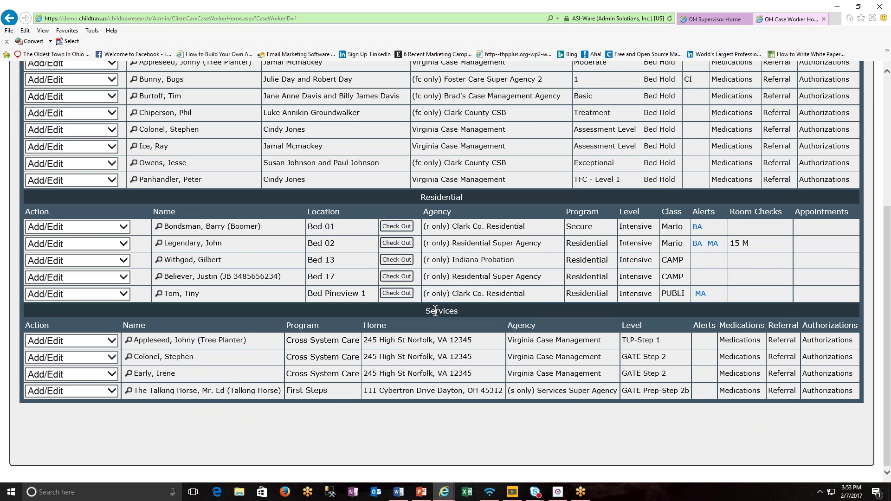
pyautogui.scroll(5, 294, 274)
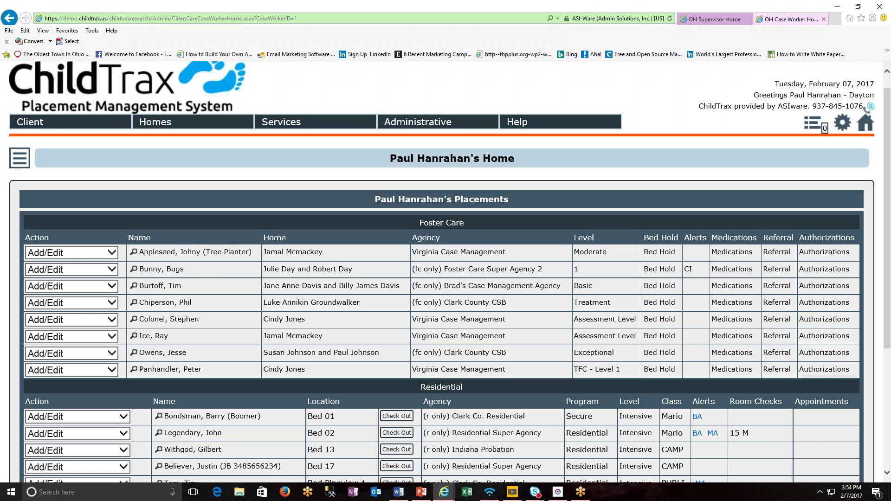
pyautogui.click(113, 254)
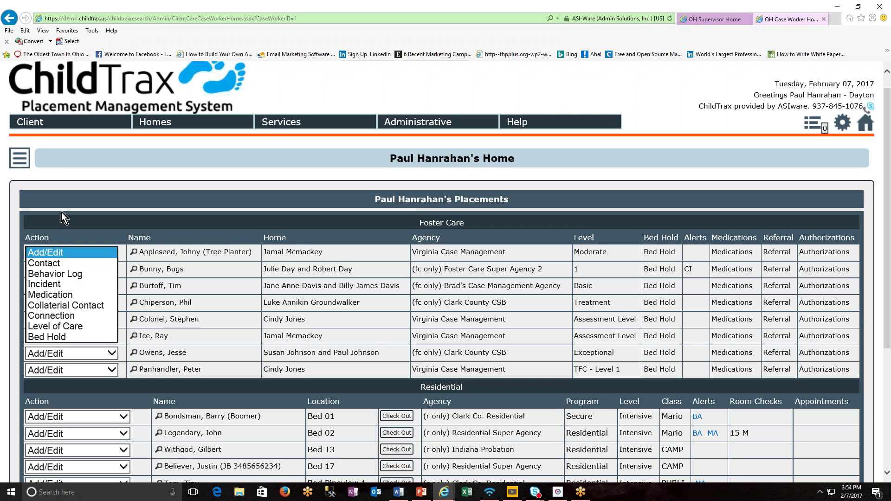
# - Return to the case worker's Dashboard and view the full Client Care list
pyautogui.click(22, 162)
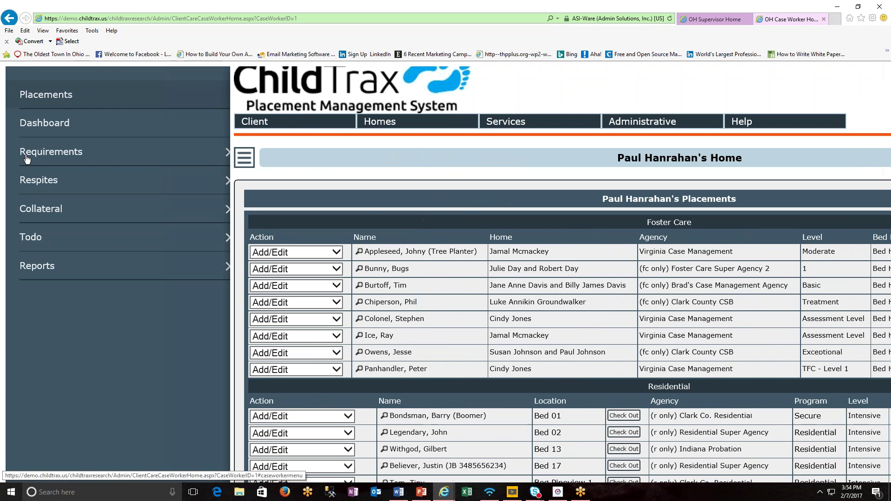
pyautogui.click(47, 124)
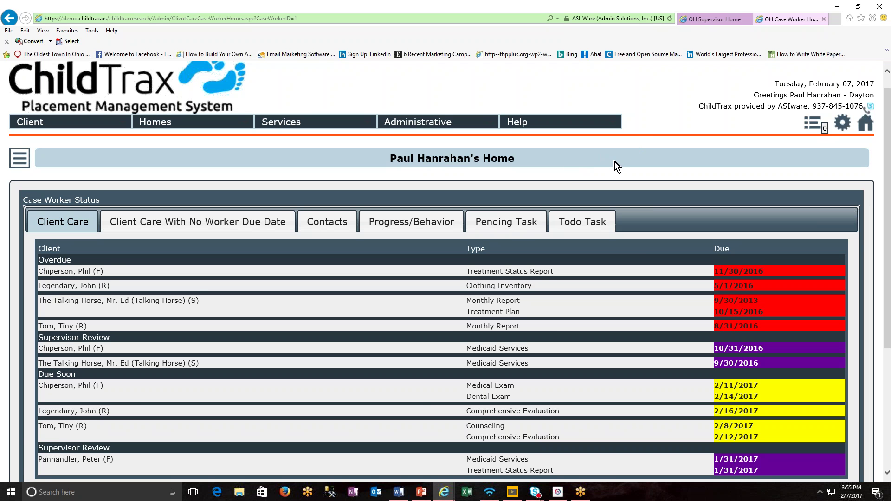
pyautogui.scroll(-2, 624, 152)
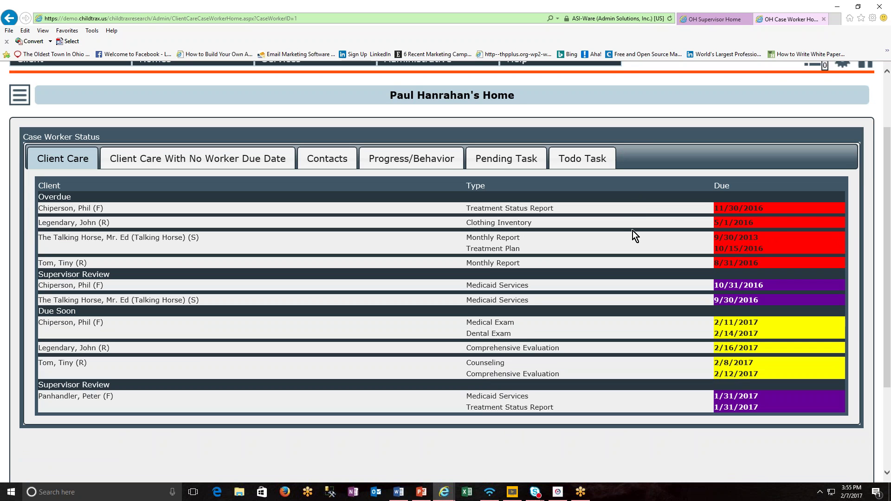
# - Switch to the Supervisor Home page and review the first case worker's items under Client Care
pyautogui.click(722, 23)
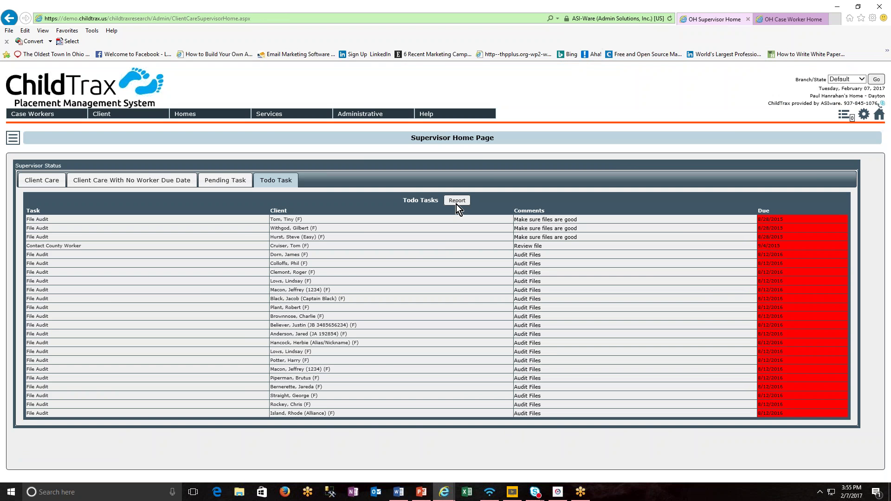
pyautogui.click(45, 179)
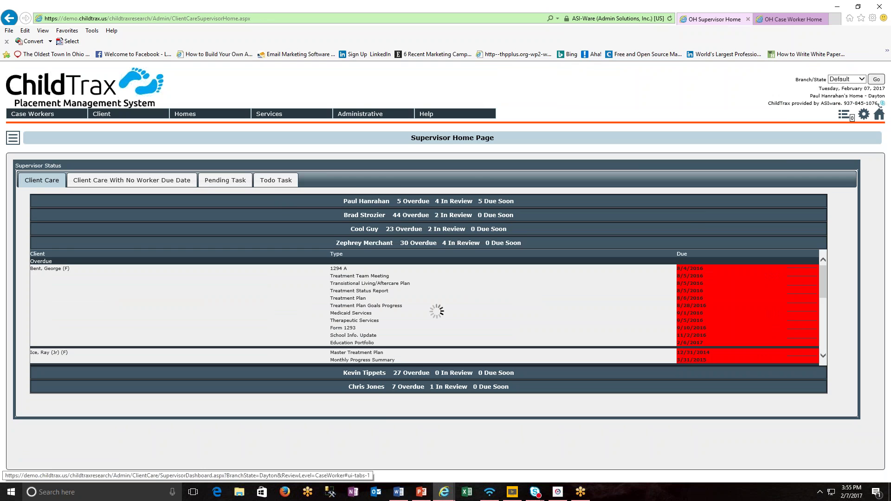
pyautogui.click(370, 202)
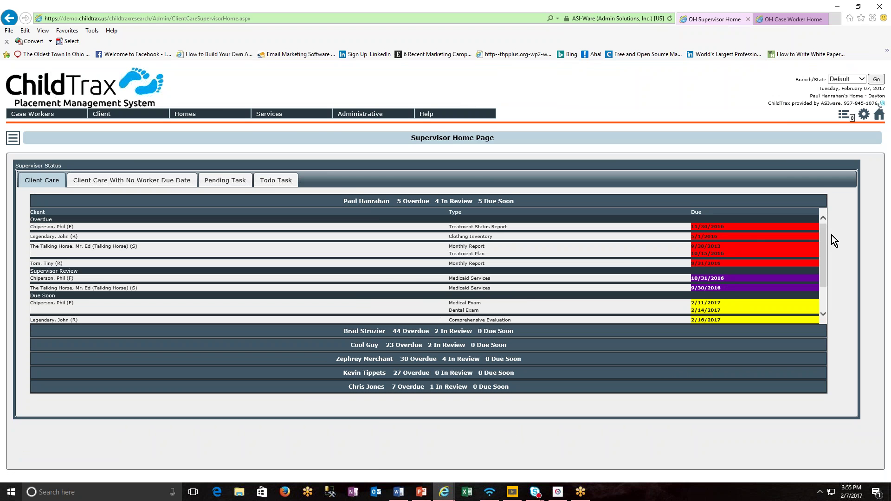
pyautogui.moveTo(823, 236); pyautogui.dragTo(821, 282)
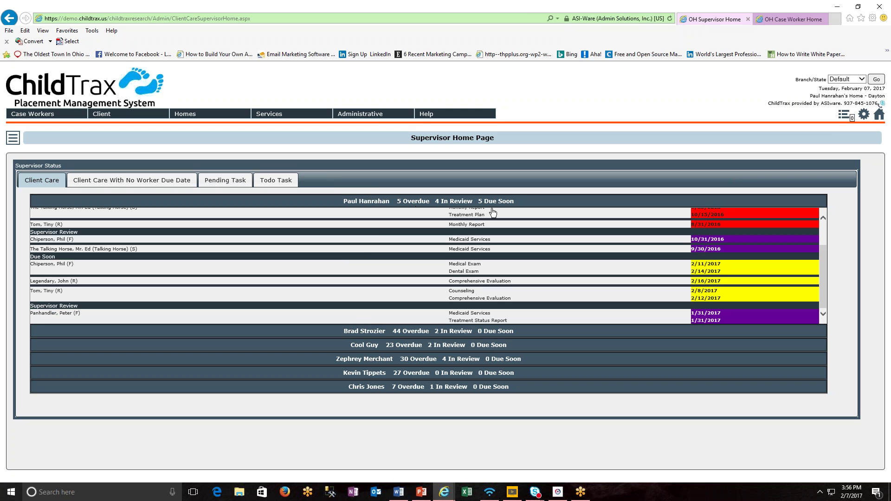
# - Expand the third and second case workers' Client Care sections on the supervisor dashboard and review their overdue items
pyautogui.click(405, 348)
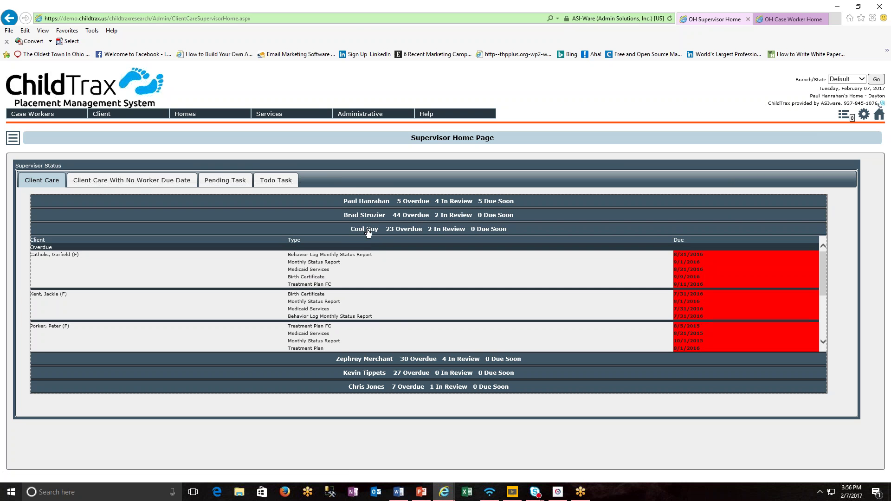
pyautogui.scroll(-5, 411, 263)
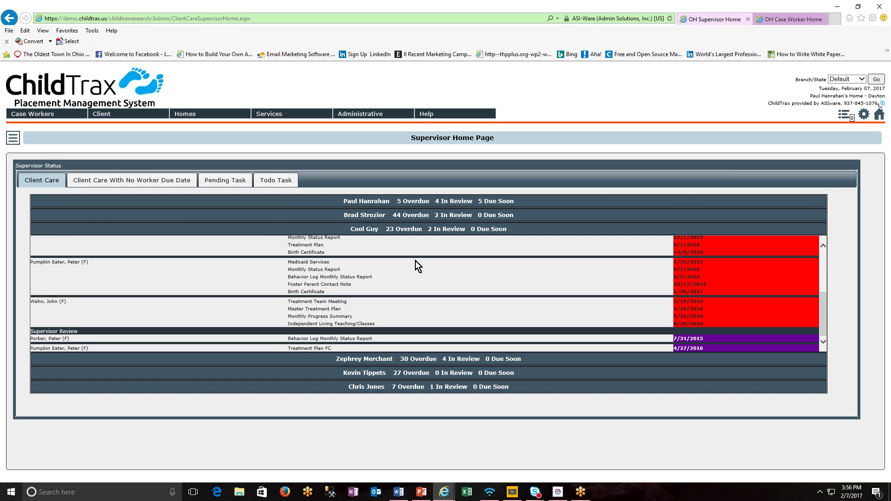
pyautogui.scroll(5, 416, 259)
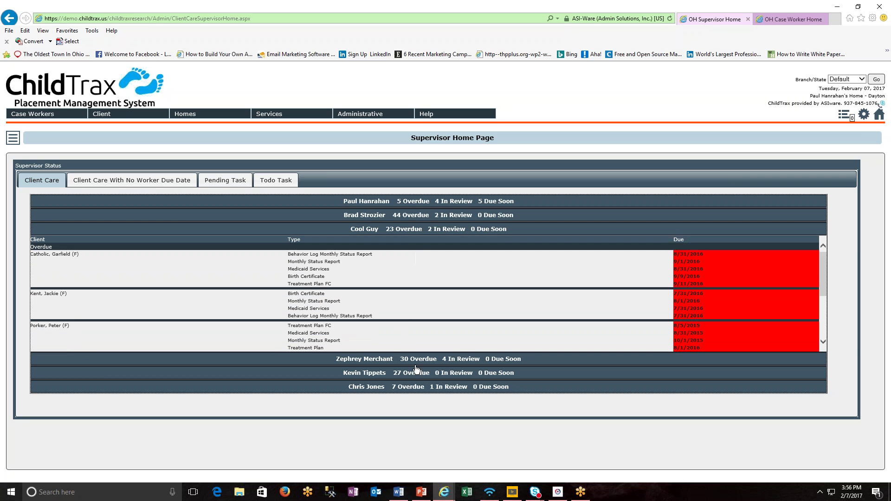
pyautogui.click(410, 215)
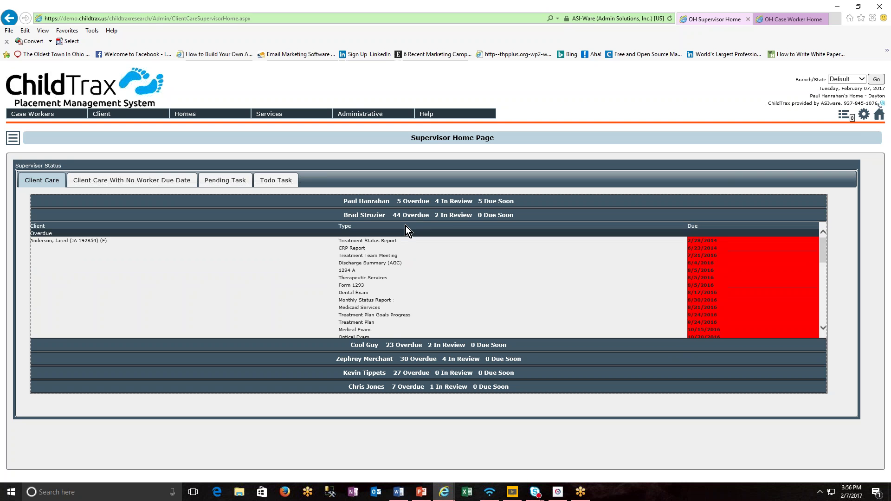
pyautogui.scroll(-1, 436, 270)
pyautogui.scroll(-5, 437, 269)
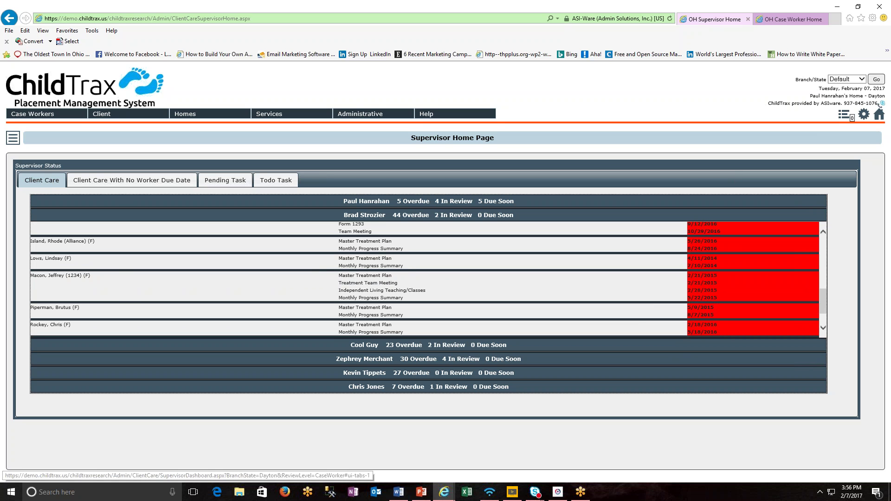
# - Run the supervisor's Contact Check for one case worker, based on 4 past intervals in the Default branch, and review each client's periods
pyautogui.click(13, 138)
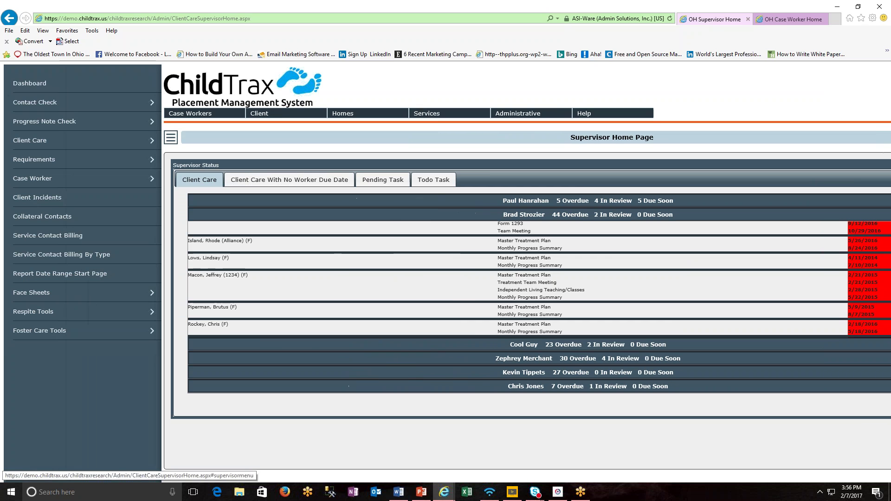
pyautogui.click(31, 105)
pyautogui.click(35, 197)
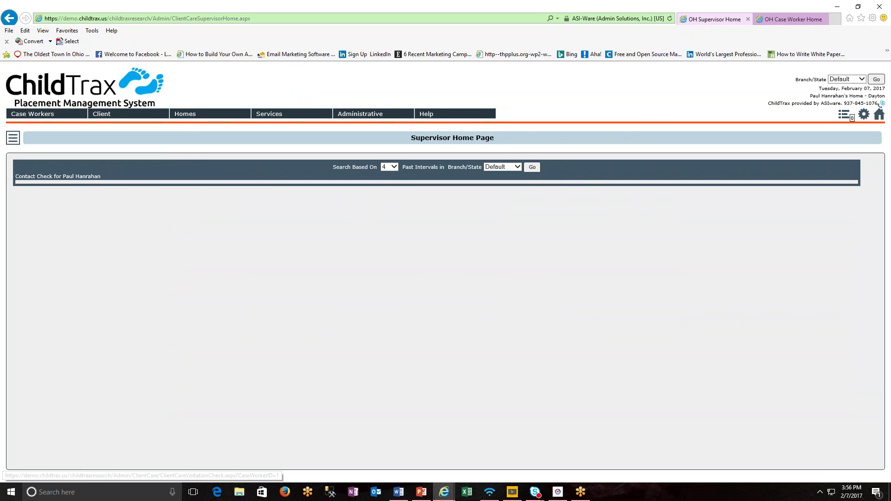
pyautogui.click(533, 167)
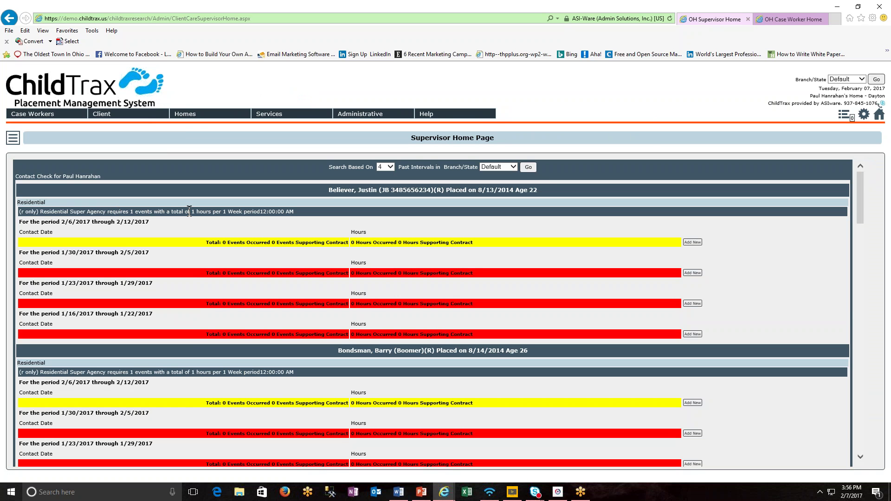
pyautogui.scroll(-4, 193, 218)
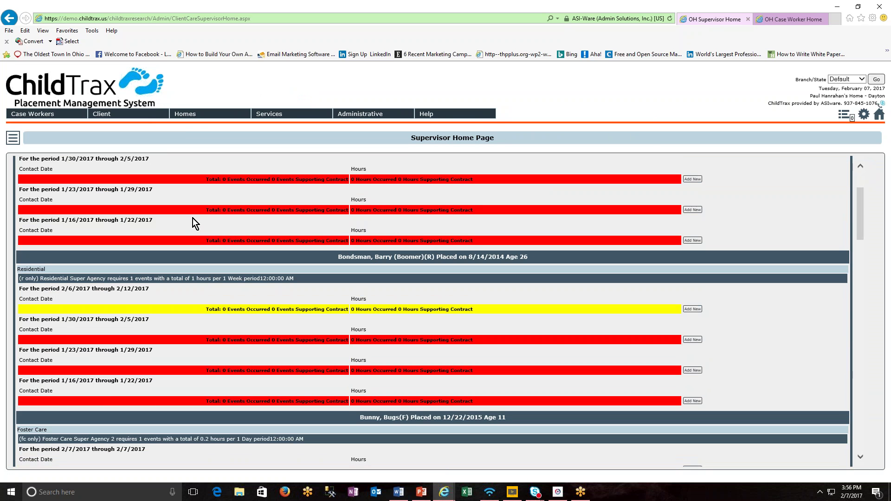
pyautogui.scroll(-4, 432, 311)
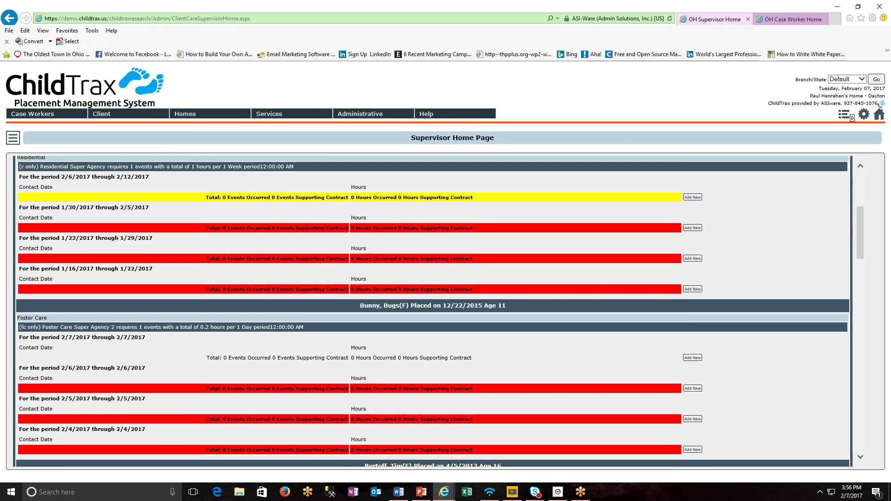
pyautogui.scroll(-4, 432, 312)
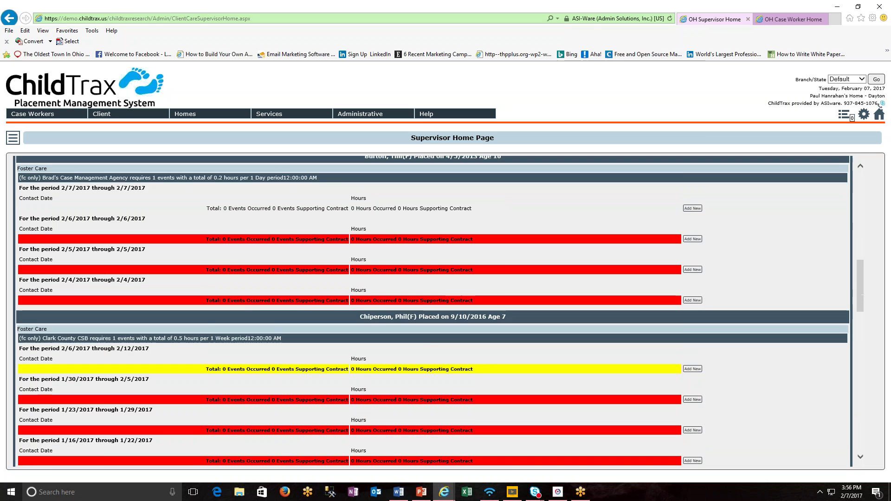
pyautogui.scroll(-3, 432, 312)
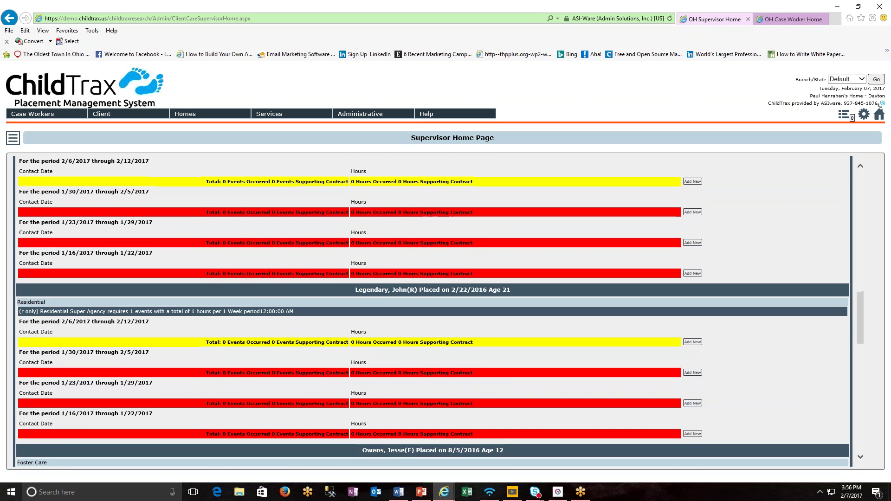
# - Review the contact periods of the remaining clients in the supervisor's Contact Check, including the Foster Care and Services requirements, and return to the first client
pyautogui.scroll(-3, 432, 311)
pyautogui.scroll(-4, 222, 258)
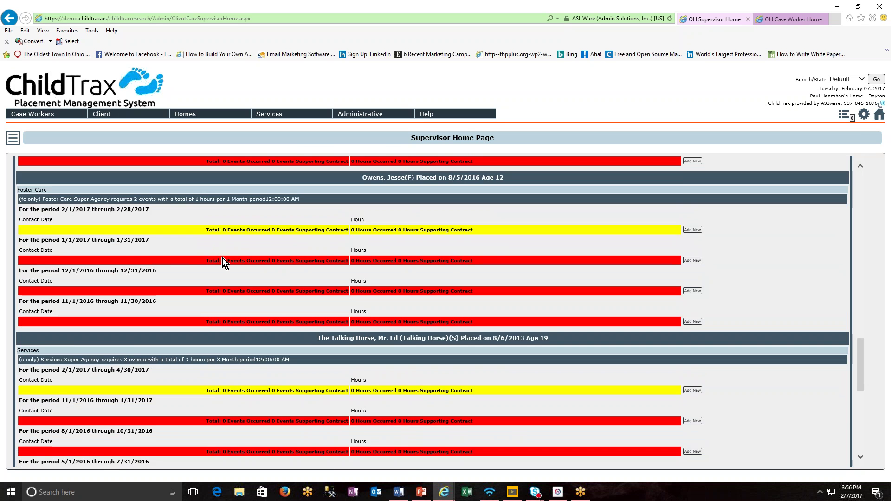
pyautogui.scroll(6, 235, 241)
pyautogui.scroll(13, 236, 241)
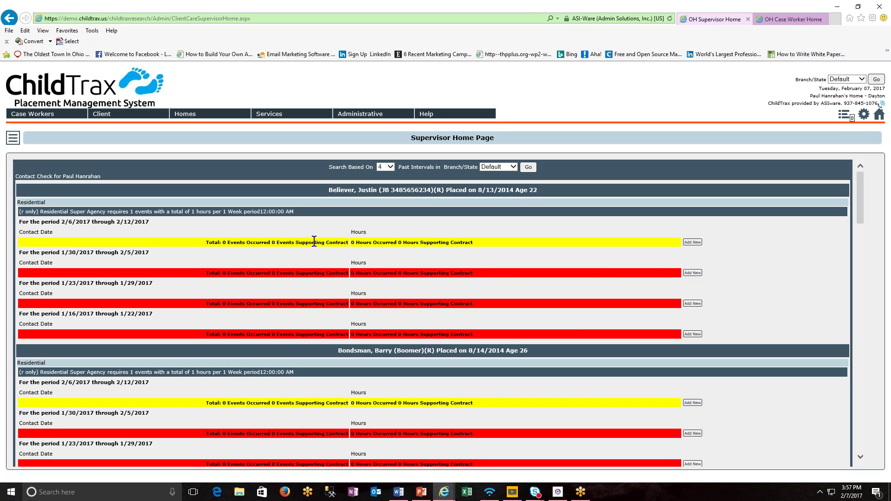
# - Look over the Supervisor Home page's side navigation options, collapse them, and view the Homes and Services options
pyautogui.click(13, 140)
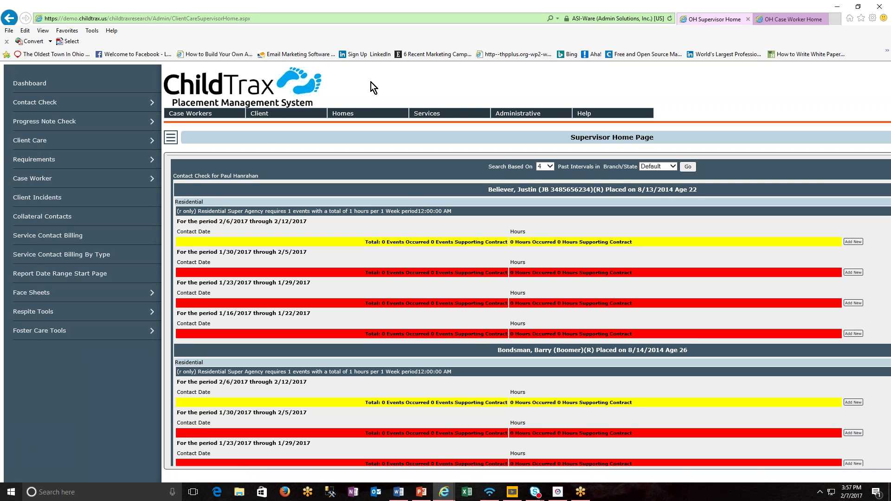
pyautogui.click(170, 138)
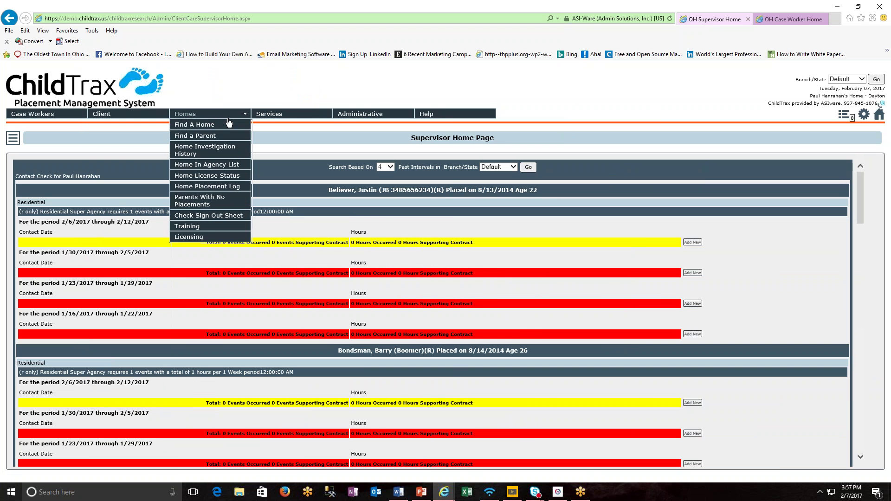
pyautogui.moveTo(315, 119)
# - Open the home page of the third listed case worker, review the overdue and Supervisor Review Client Care items, and close that page
pyautogui.moveTo(63, 116)
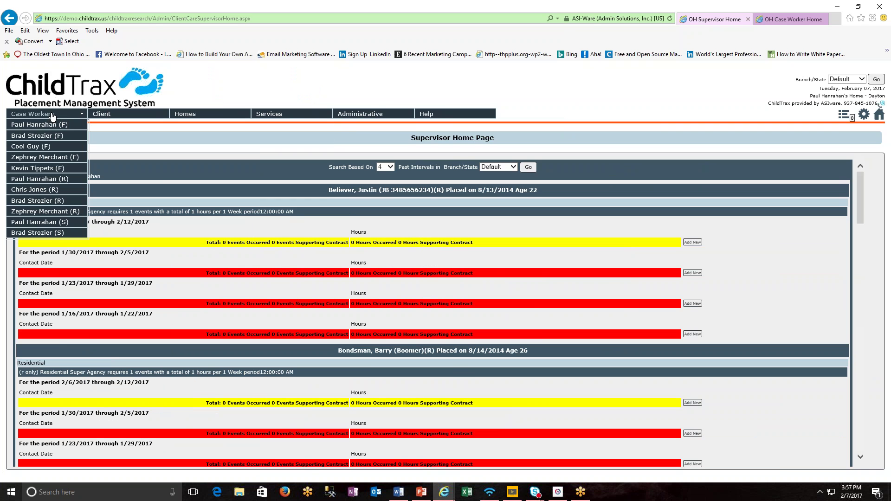
pyautogui.moveTo(31, 149)
pyautogui.click(32, 148)
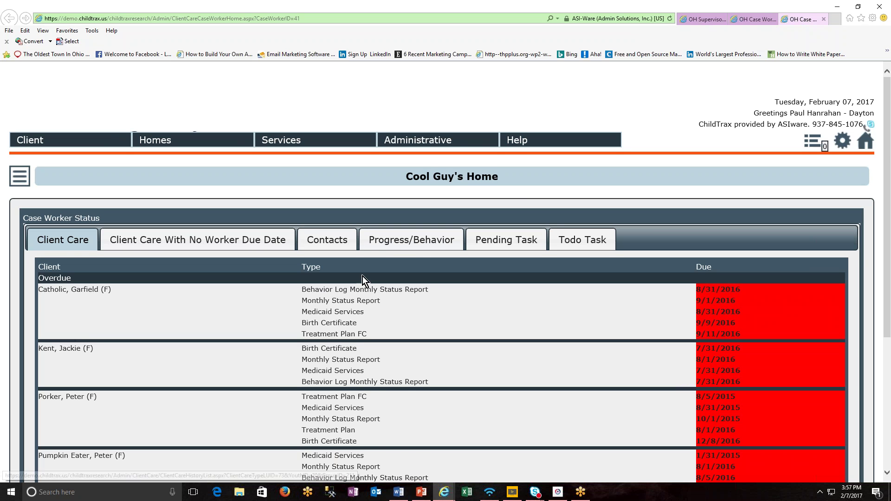
pyautogui.scroll(-5, 380, 288)
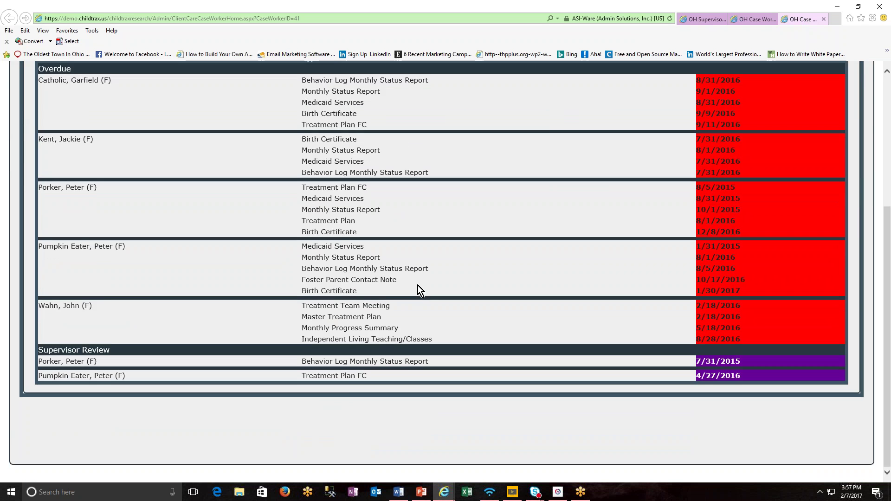
pyautogui.scroll(5, 418, 285)
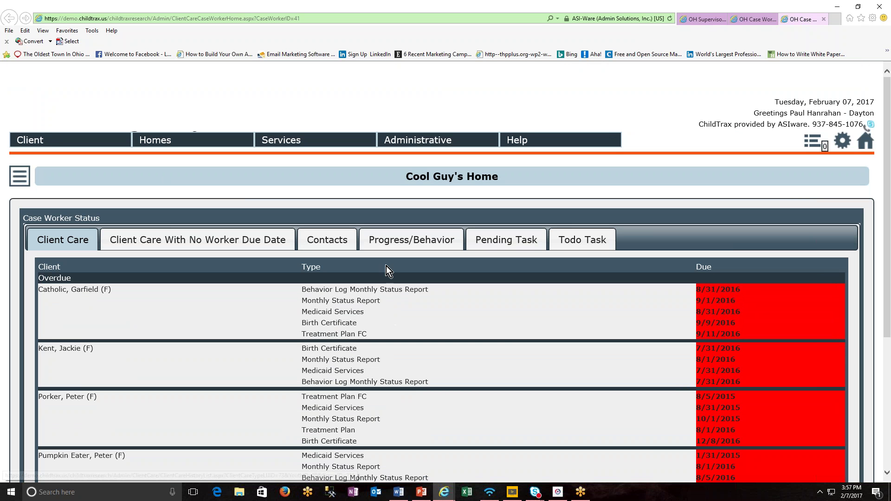
pyautogui.click(824, 19)
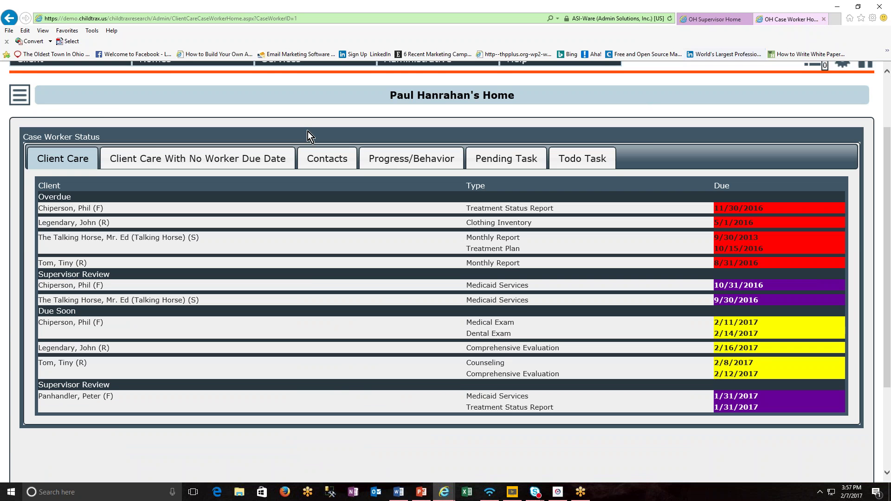
# - Compare the options available on the case worker's home page with the Supervisor Home page's Administrative options
pyautogui.scroll(2, 90, 127)
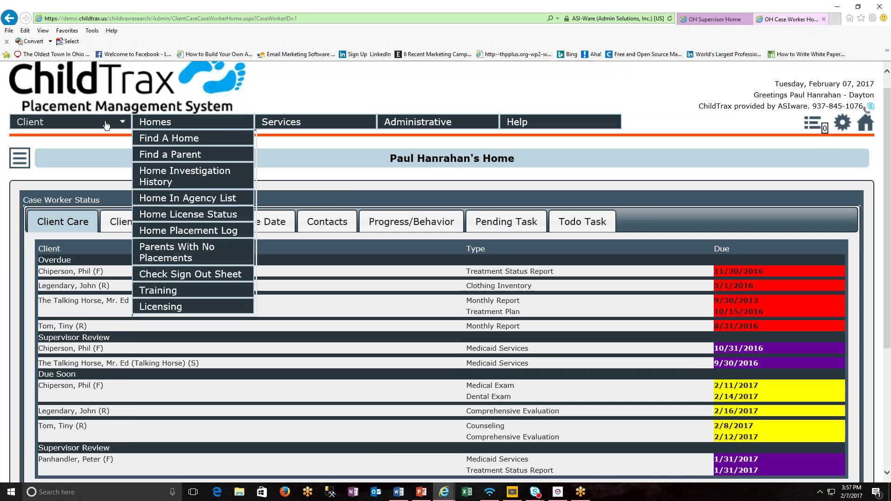
pyautogui.moveTo(88, 126)
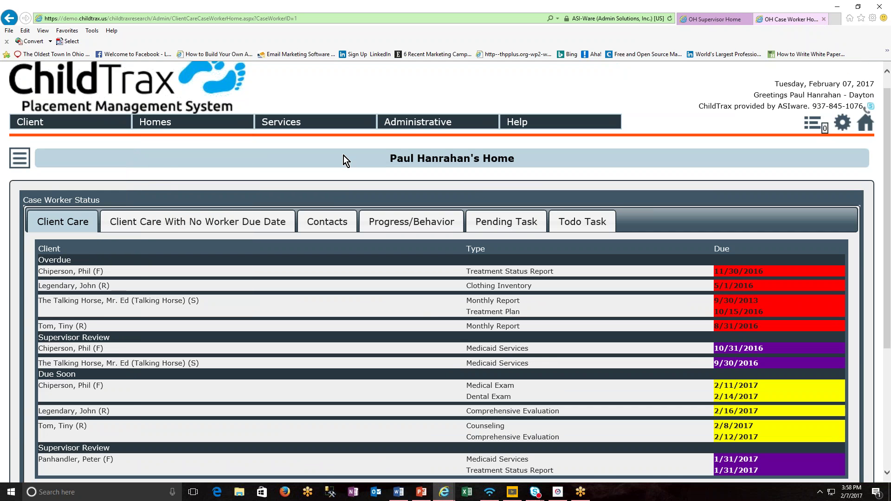
pyautogui.click(708, 21)
pyautogui.moveTo(359, 114)
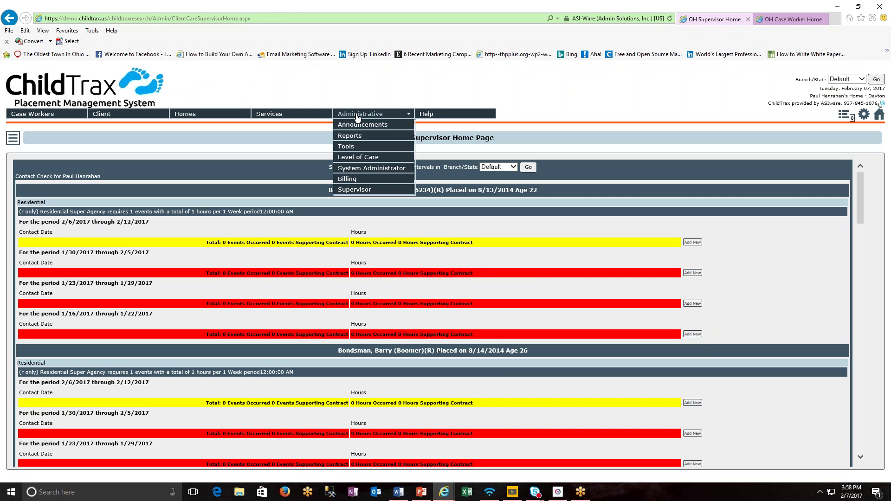
pyautogui.moveTo(362, 139)
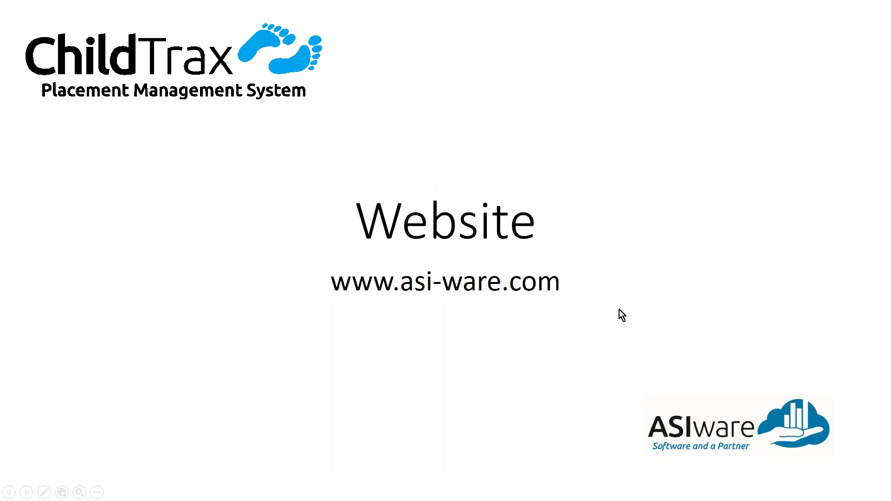
pyautogui.press('Right')
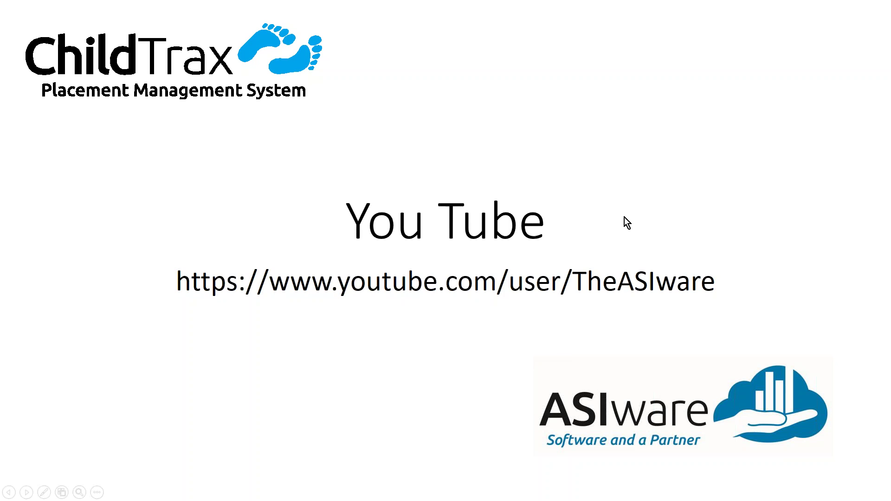
pyautogui.click(648, 113)
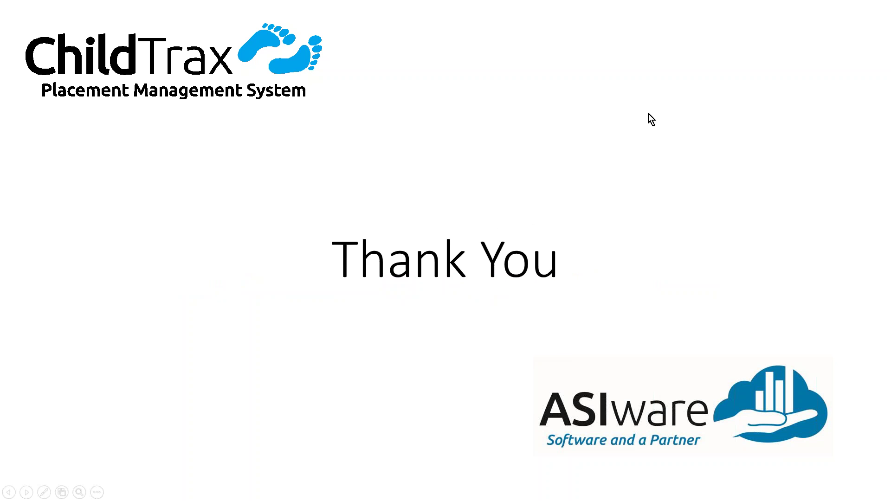